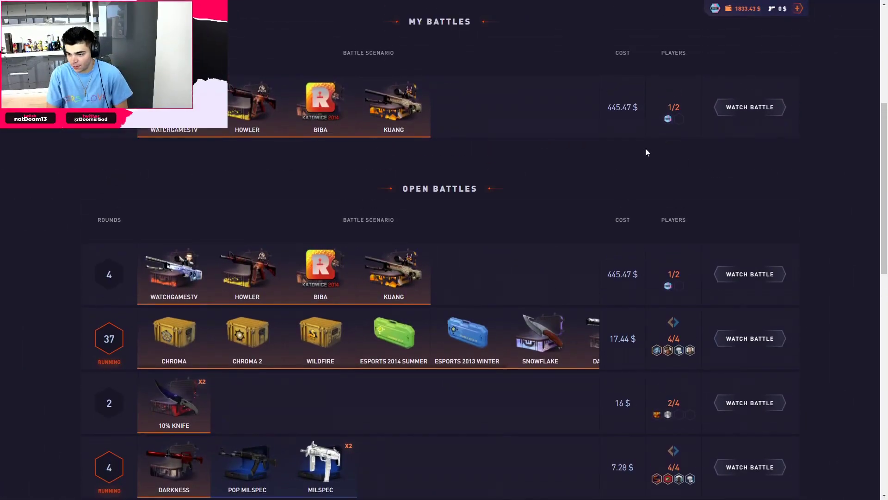
scroll(646, 151, "up", 2)
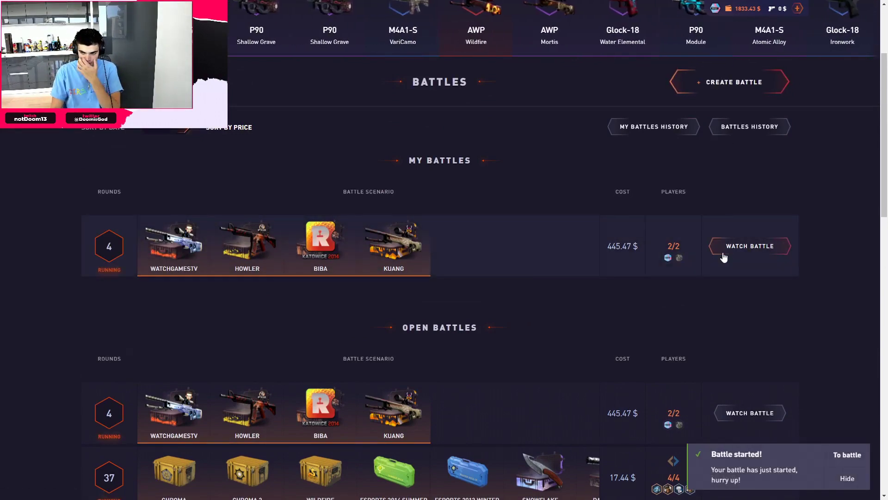
Step: Watch your filled 445.47 $ four-round battle from My Battles
left_click(750, 246)
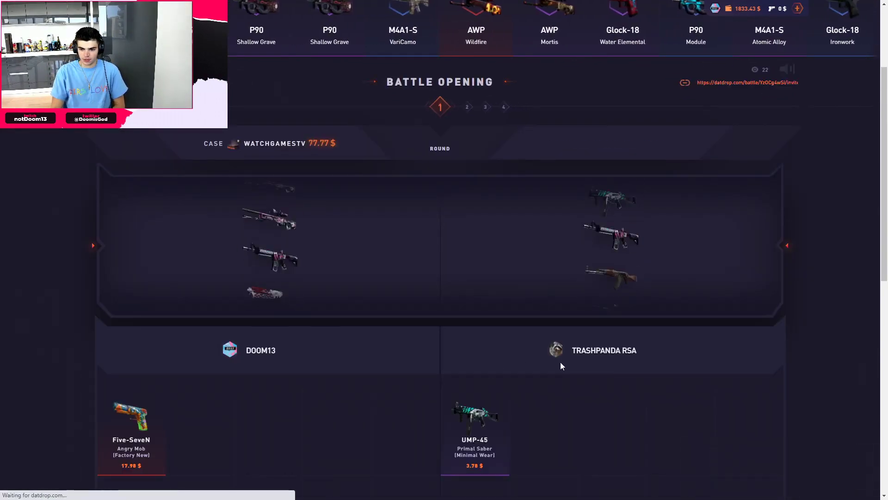
scroll(559, 361, "down", 1)
scroll(664, 301, "up", 1)
scroll(664, 301, "up", 2)
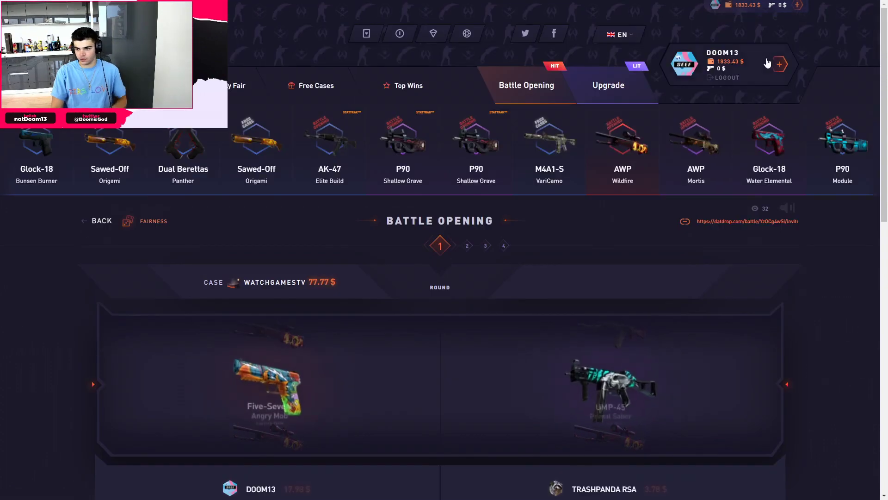
Step: Open and close the promo code dialog, then dismiss the 1635.23 $ win and return to battles
left_click(778, 65)
left_click(294, 235)
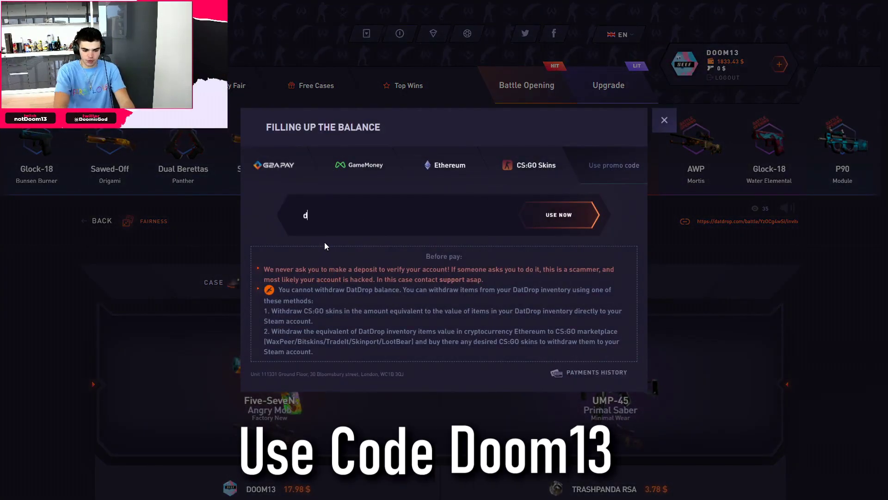
type("doom13")
left_click(202, 242)
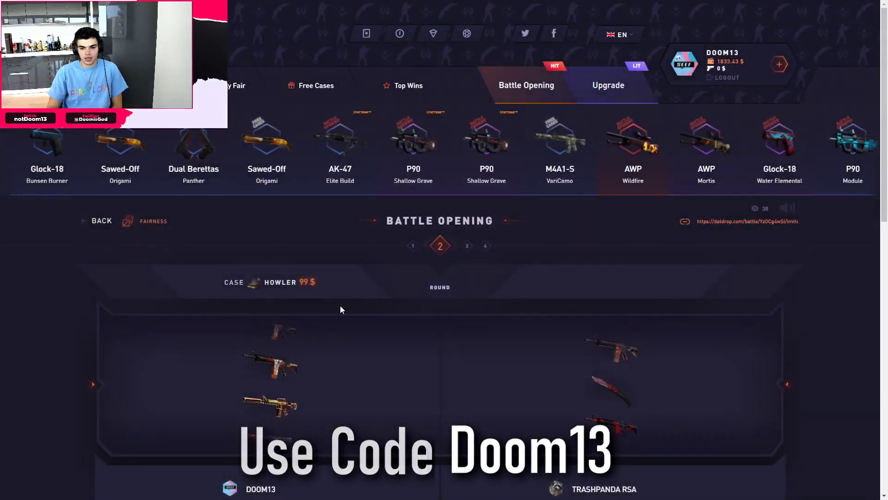
scroll(341, 305, "down", 2)
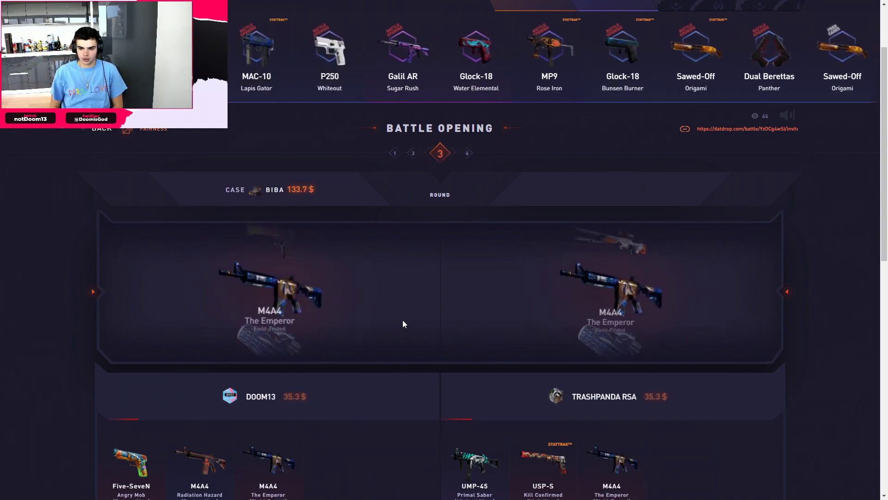
scroll(461, 323, "down", 1)
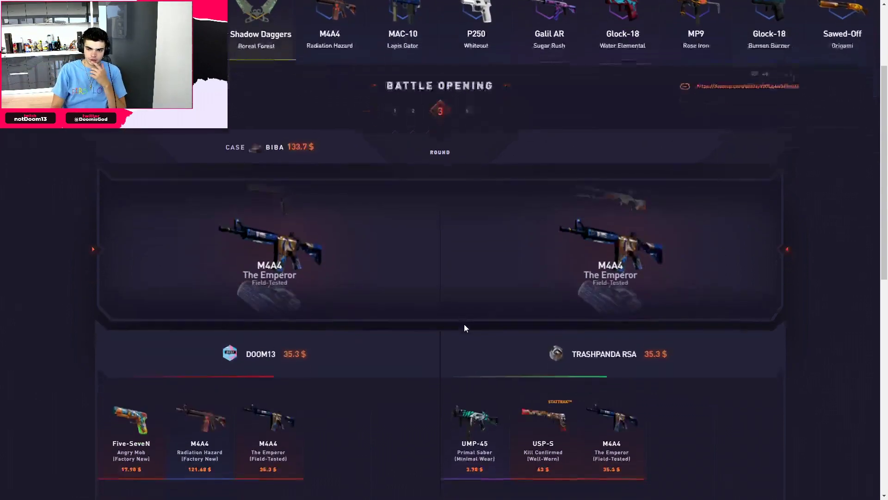
scroll(465, 324, "up", 2)
scroll(416, 312, "down", 1)
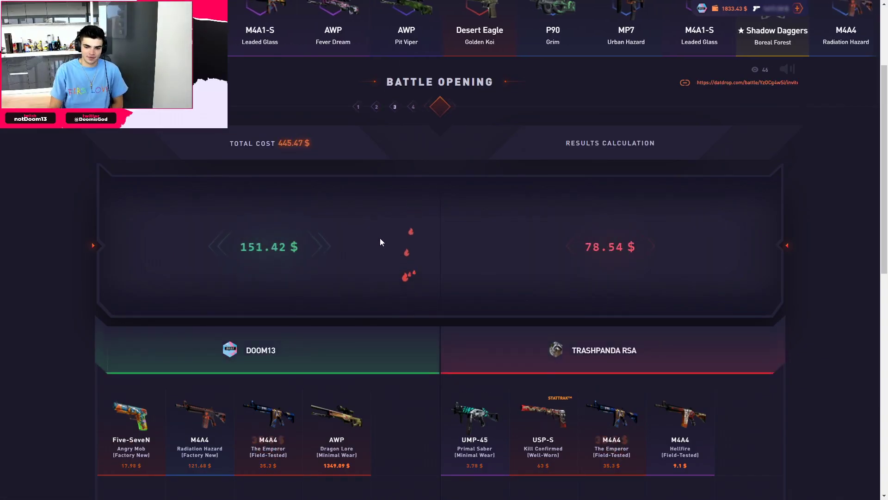
scroll(386, 278, "down", 1)
scroll(403, 372, "up", 1)
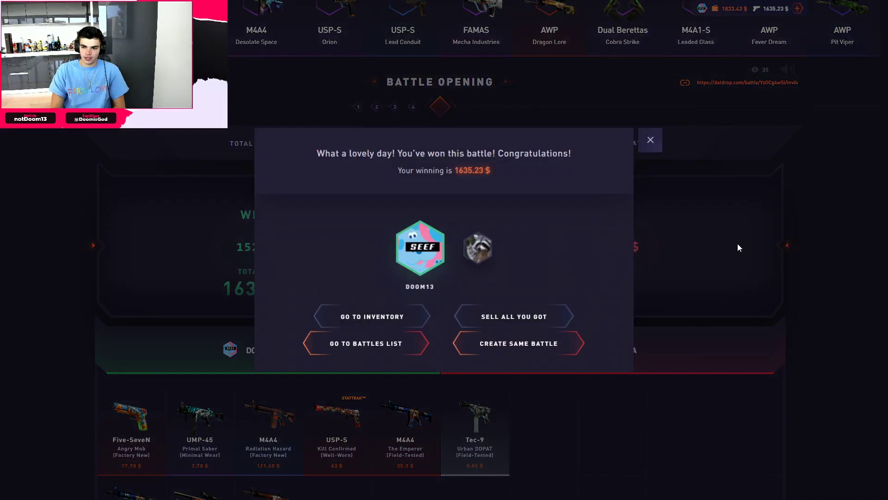
left_click(738, 244)
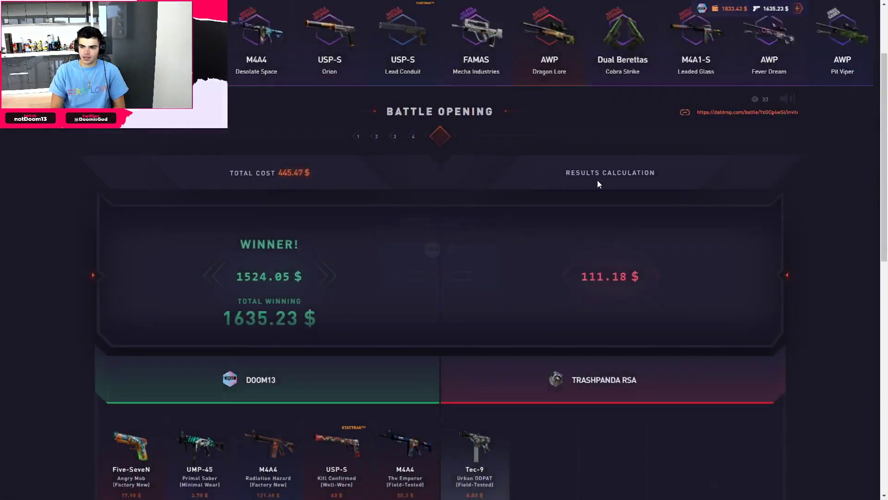
scroll(597, 179, "up", 3)
left_click(540, 87)
scroll(632, 203, "down", 3)
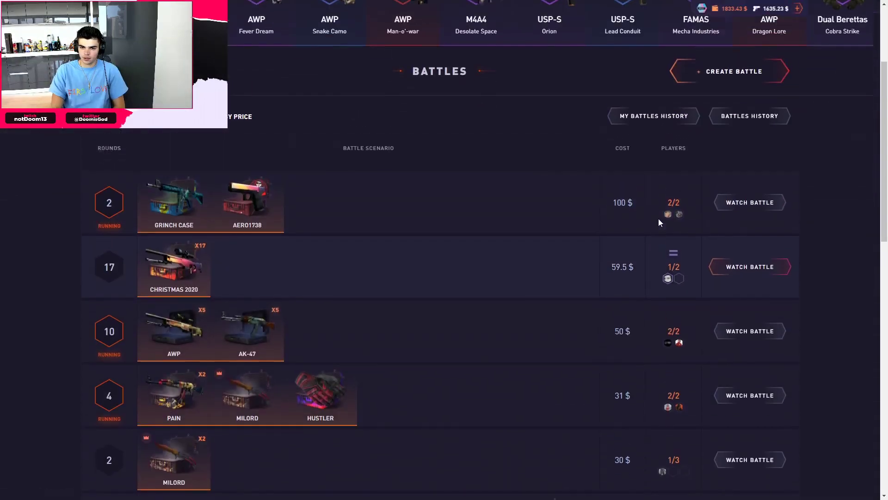
scroll(668, 236, "up", 2)
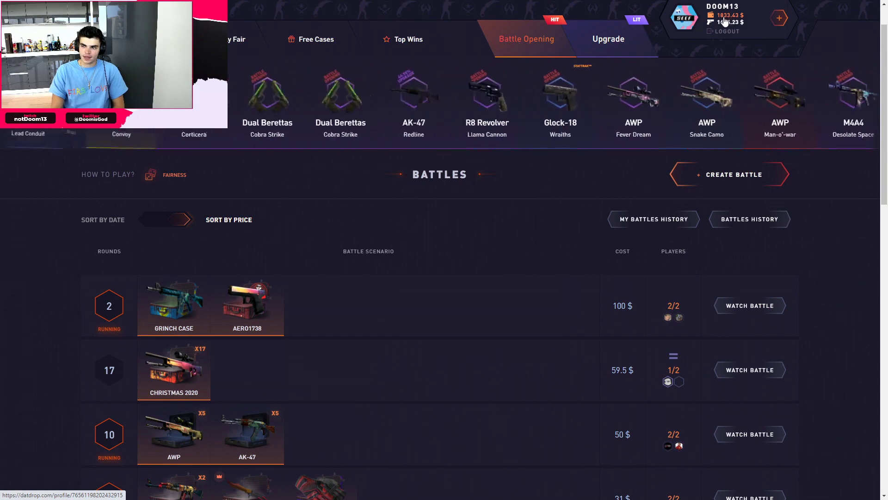
Step: Open the Create Battle form for a new case battle
left_click(719, 181)
Step: Add eight Prodigy cases and one Doom13 case, then create the 460 $ battle
left_click(209, 337)
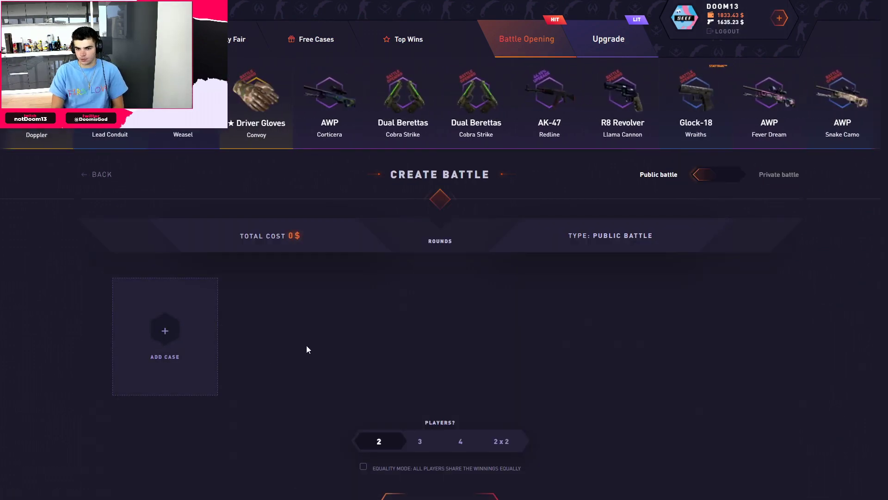
scroll(460, 341, "down", 5)
scroll(460, 341, "down", 5)
scroll(460, 341, "down", 5)
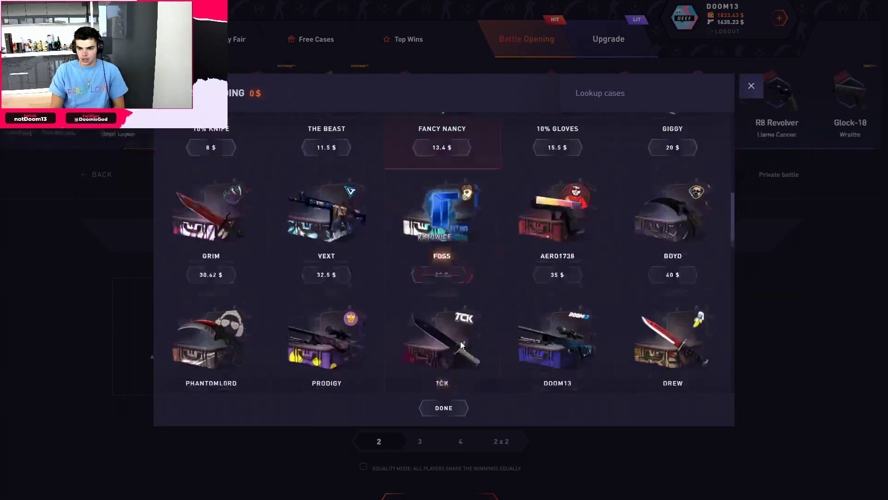
scroll(451, 337, "down", 3)
scroll(444, 334, "down", 3)
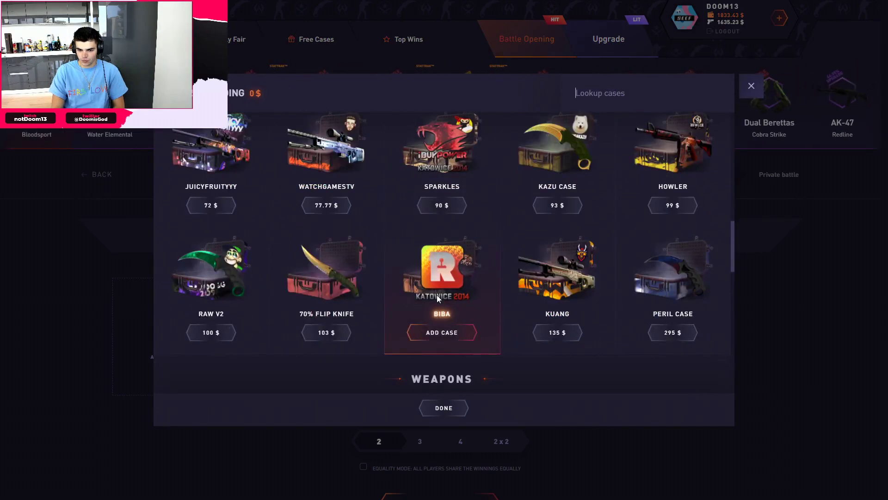
scroll(439, 296, "up", 2)
scroll(343, 321, "up", 3)
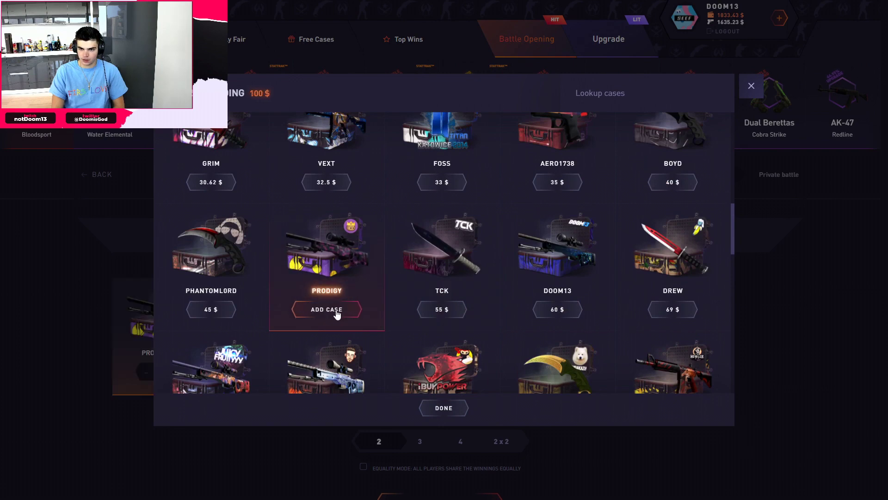
left_click(873, 328)
scroll(555, 313, "down", 3)
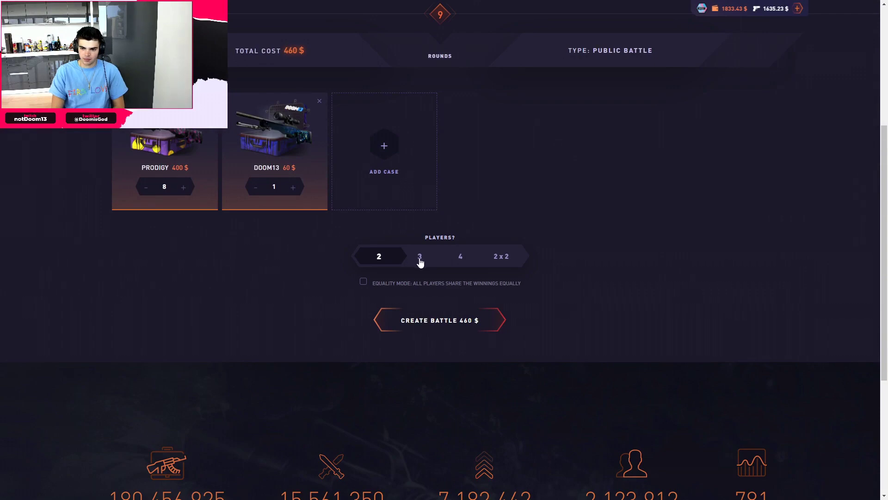
left_click(447, 326)
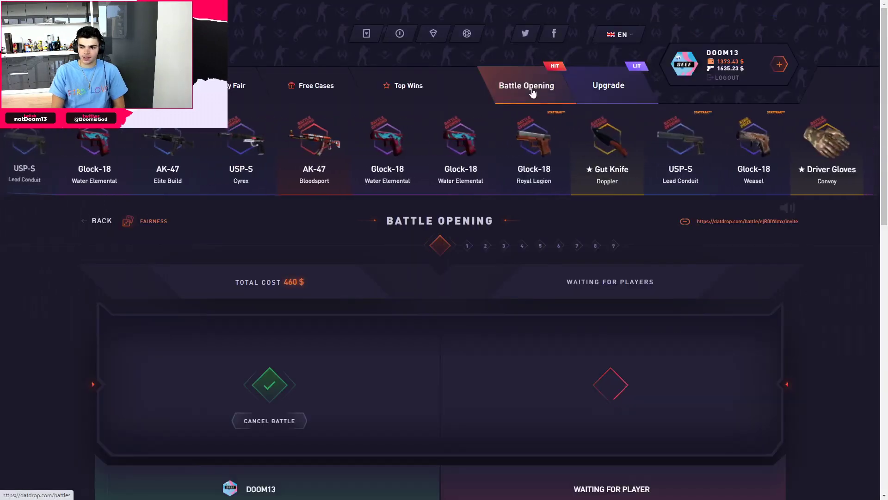
scroll(637, 306, "down", 2)
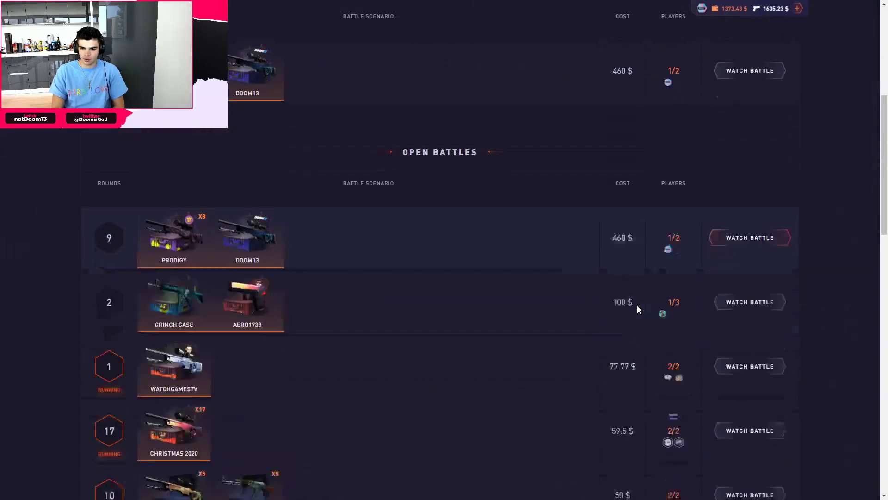
Step: Join the 100 $ Grinch Case battle as third player, then go to your started 460 $ battle
left_click(730, 294)
left_click(665, 227)
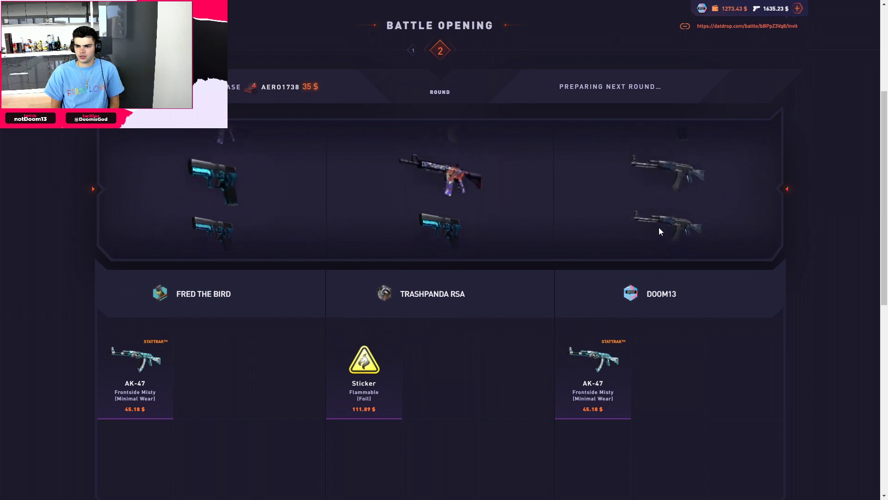
left_click(851, 458)
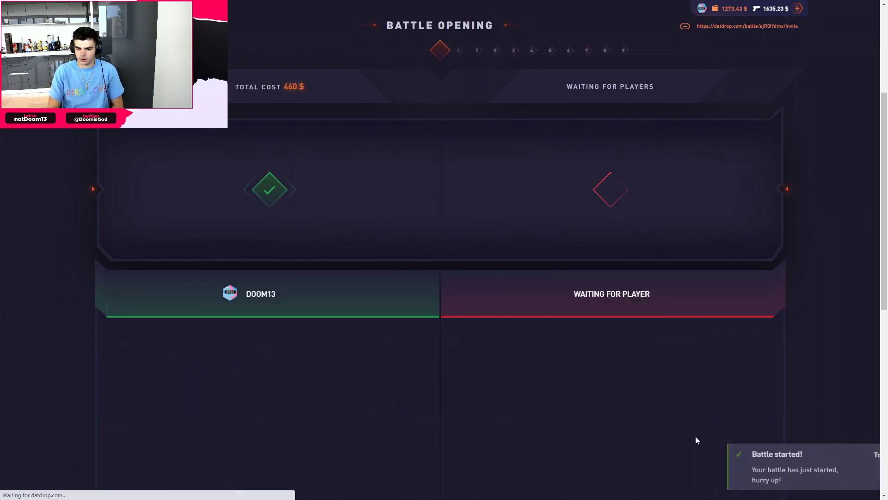
scroll(422, 360, "up", 2)
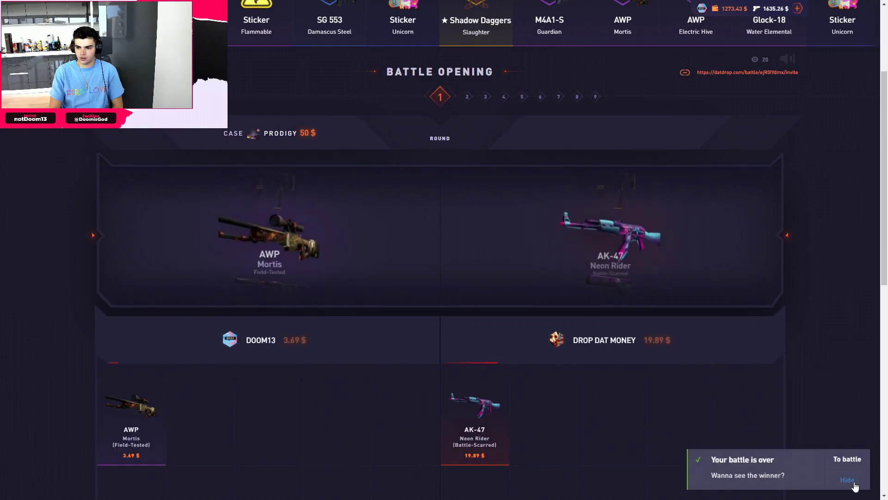
Step: Watch DOOM13 win 957.71 $ to 477.48 $, then go back to the battles list
left_click(852, 481)
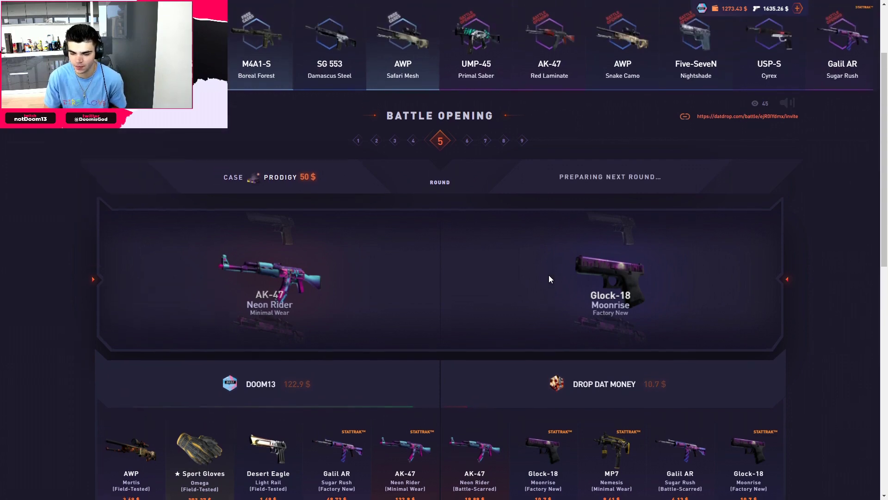
scroll(549, 274, "down", 1)
scroll(547, 281, "up", 1)
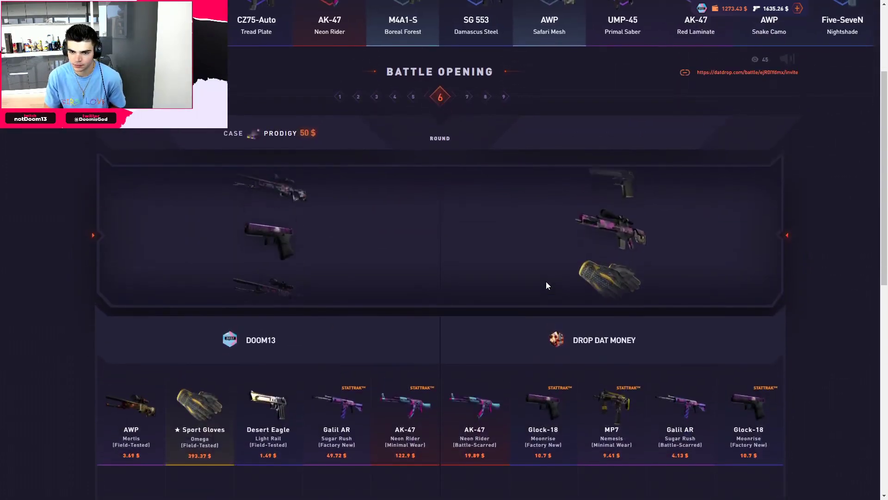
scroll(542, 281, "down", 1)
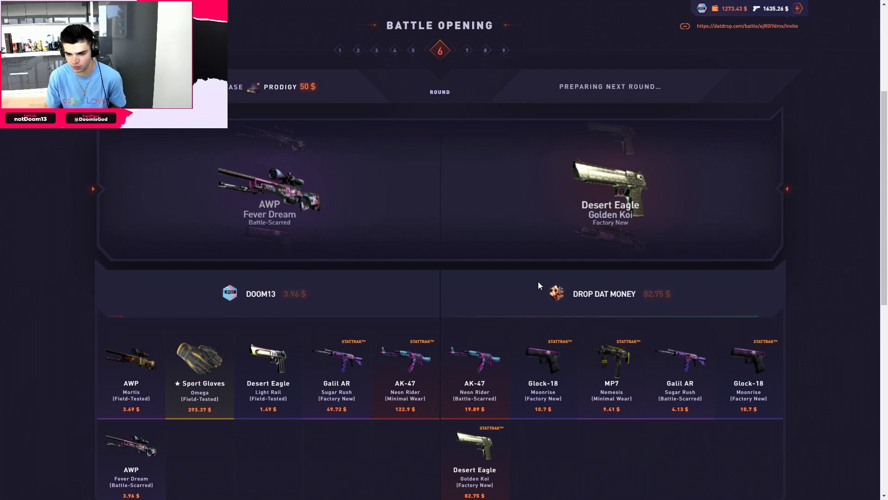
scroll(538, 285, "up", 2)
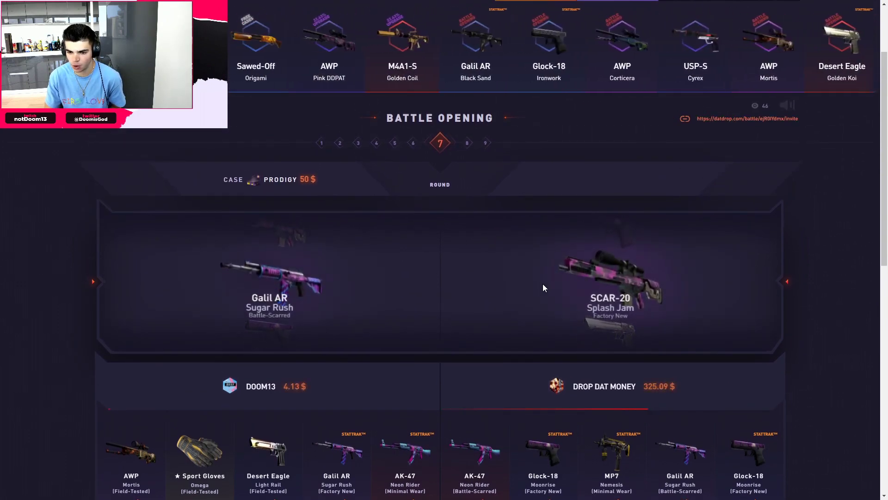
scroll(542, 283, "down", 4)
scroll(621, 396, "up", 3)
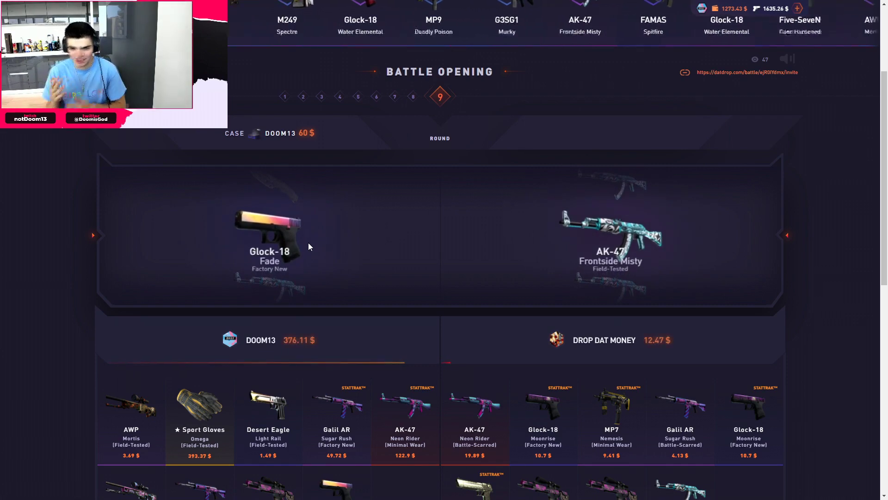
scroll(220, 312, "down", 2)
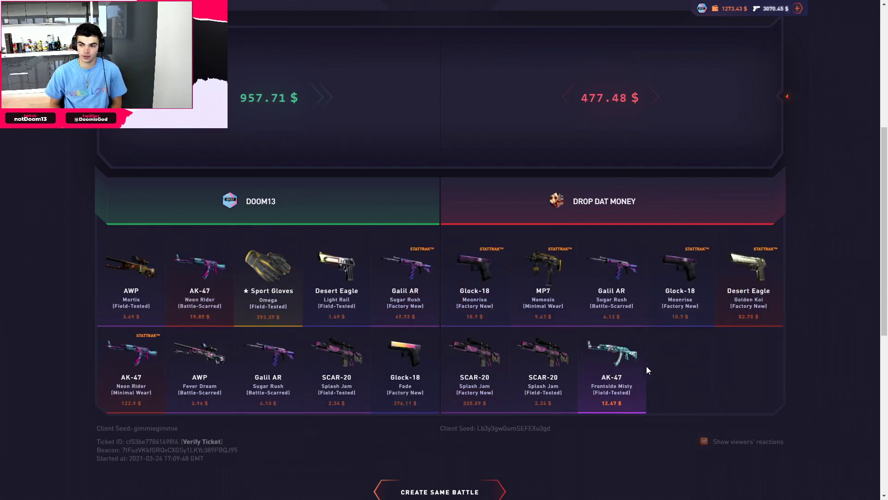
scroll(608, 323, "up", 1)
scroll(526, 234, "up", 1)
scroll(544, 253, "up", 2)
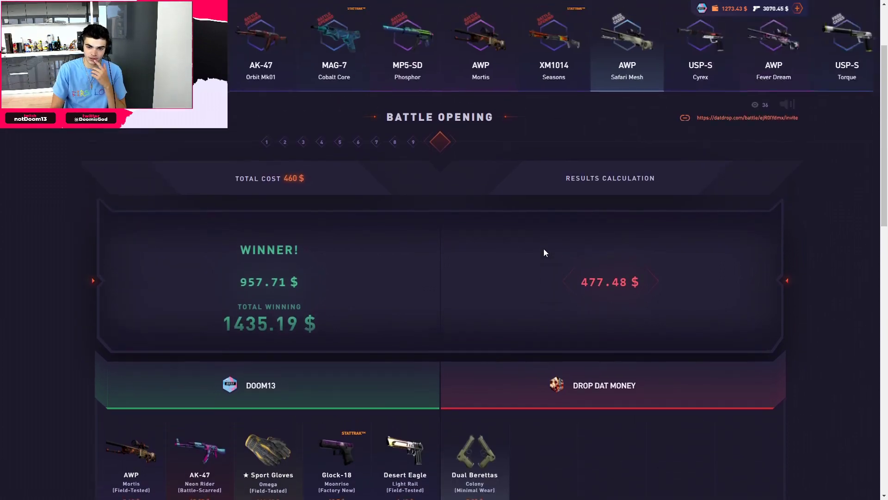
scroll(543, 248, "up", 2)
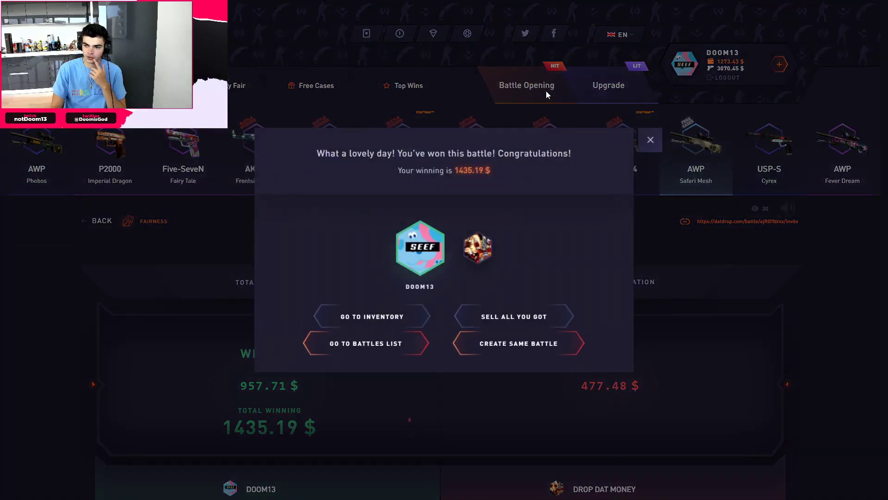
left_click(546, 87)
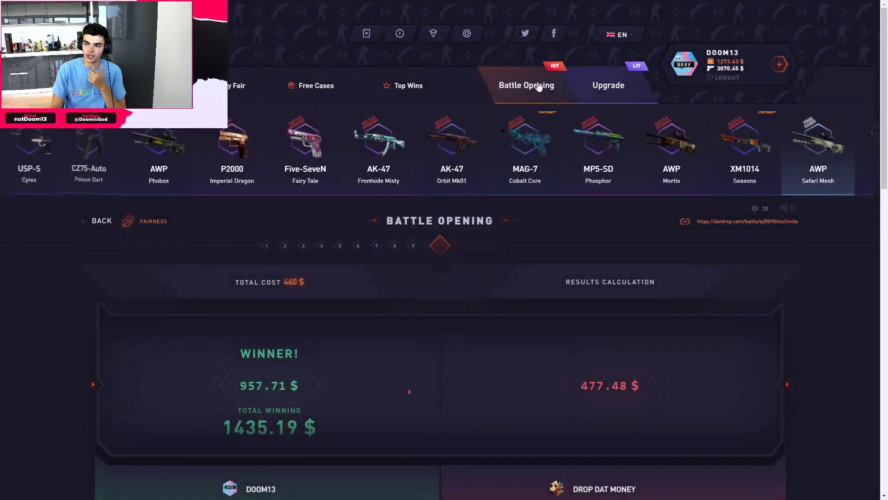
scroll(696, 144, "down", 2)
scroll(732, 202, "up", 1)
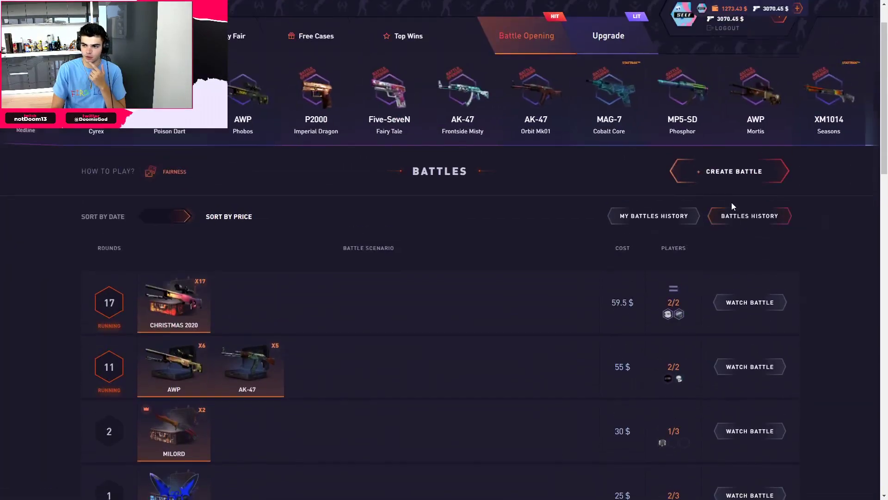
Step: Create a 425 $ battle of five Heavy Crown cases
left_click(676, 173)
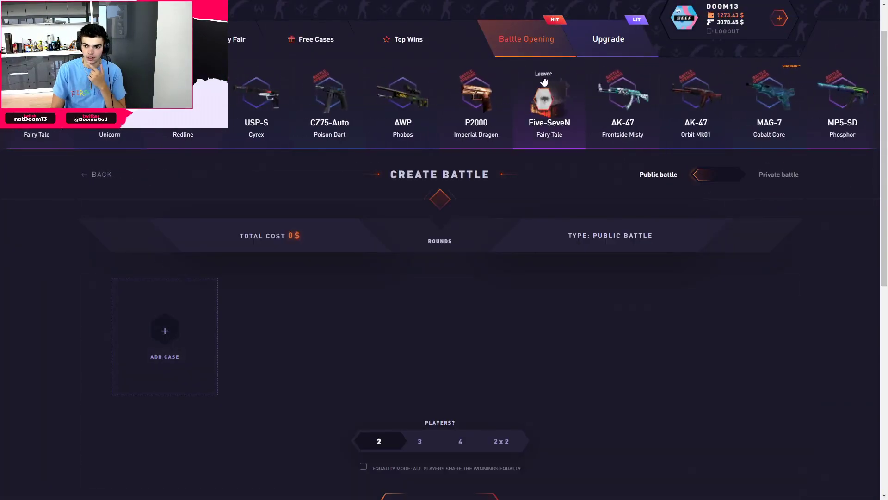
key("alt+Left")
left_click(709, 171)
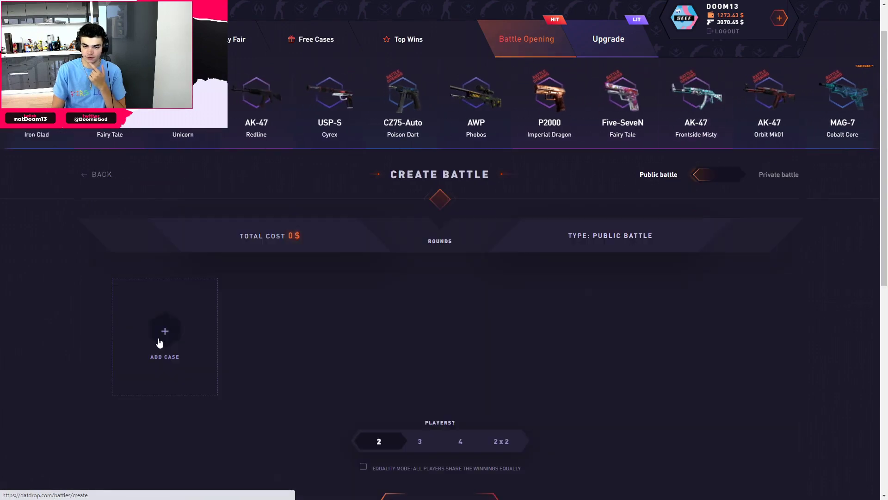
left_click(162, 334)
scroll(532, 330, "down", 2)
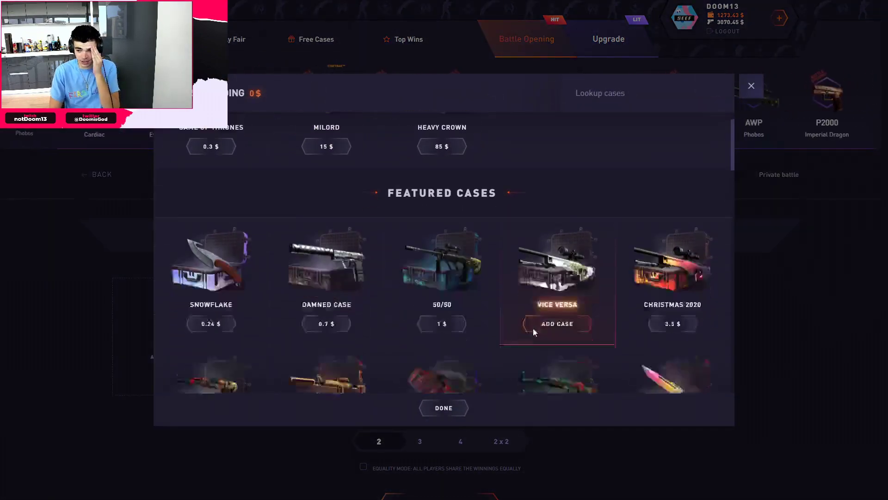
scroll(534, 328, "down", 3)
scroll(533, 328, "up", 3)
scroll(506, 312, "up", 2)
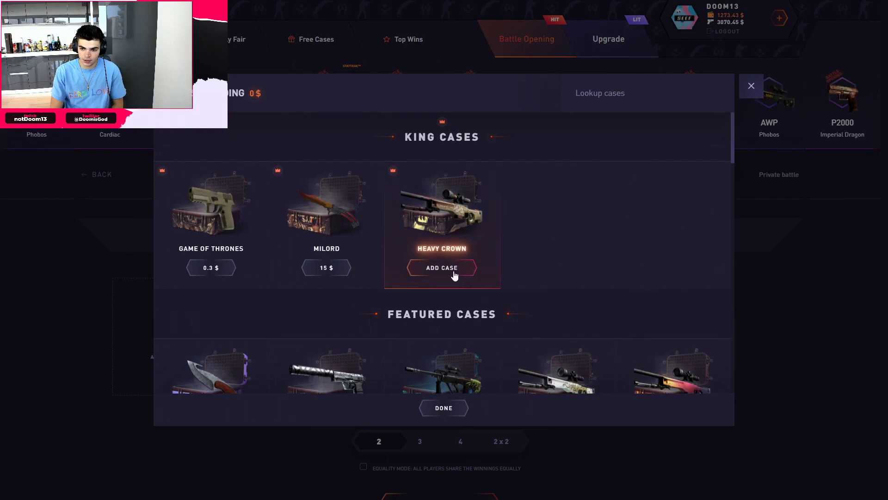
left_click(792, 285)
scroll(452, 368, "down", 3)
scroll(543, 345, "up", 3)
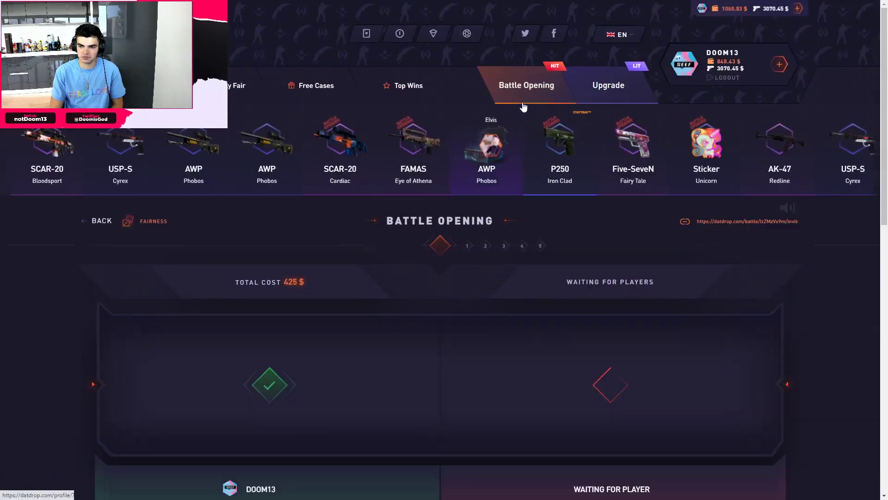
Step: Check My Battles, visit the home page, then come back to the battles list
left_click(525, 93)
scroll(639, 305, "down", 2)
scroll(639, 304, "down", 2)
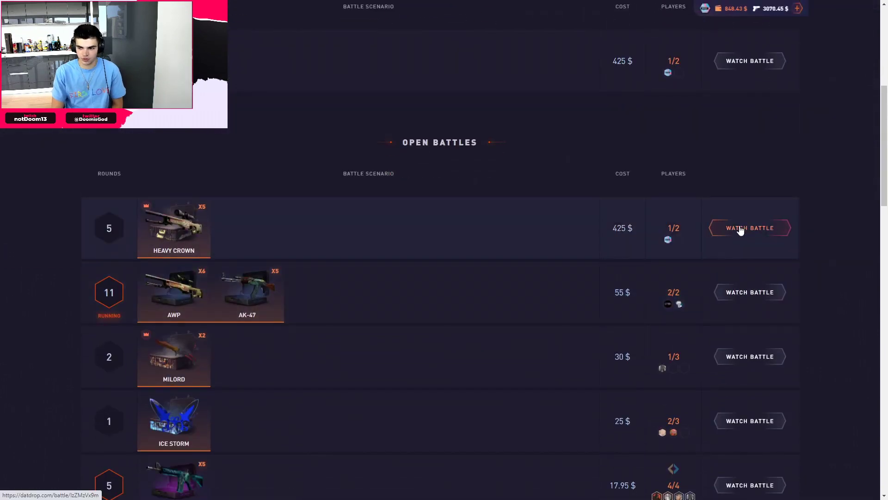
scroll(743, 232, "up", 3)
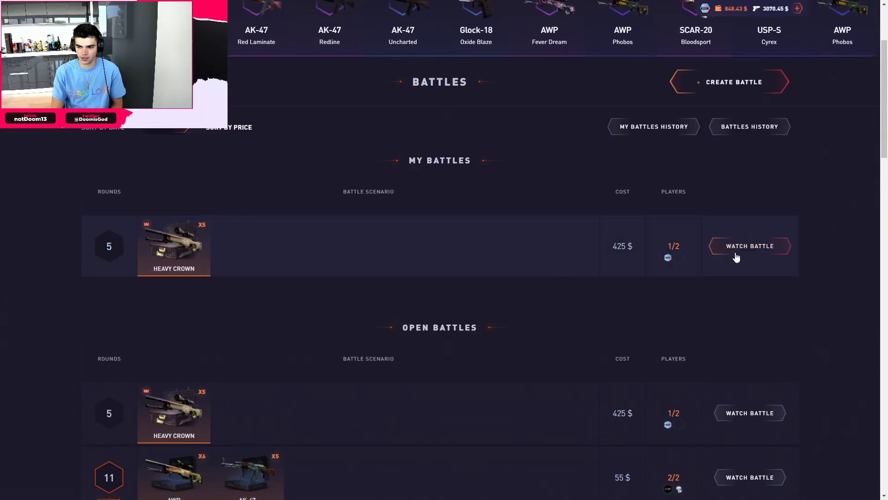
scroll(736, 257, "up", 2)
left_click(83, 42)
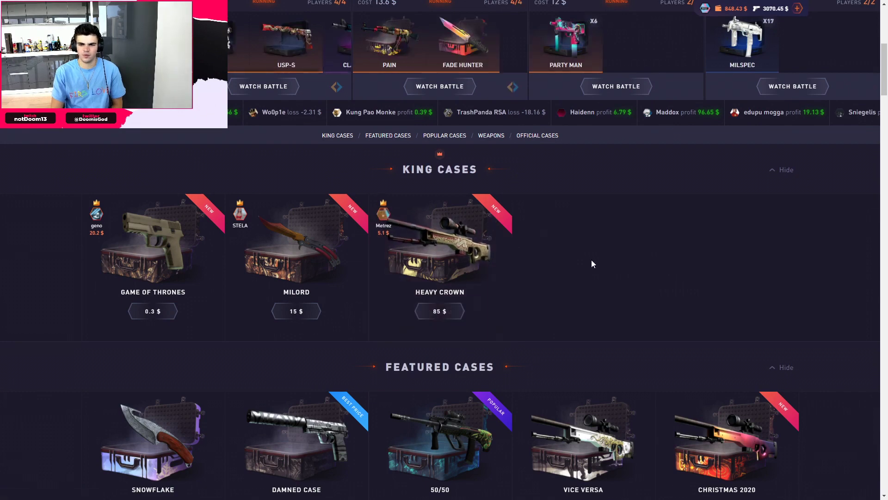
scroll(382, 219, "up", 4)
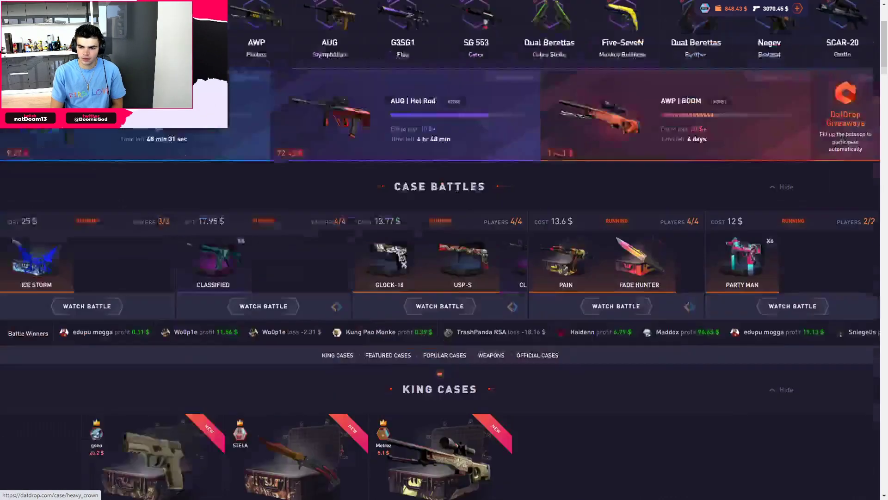
left_click(531, 35)
scroll(679, 307, "down", 3)
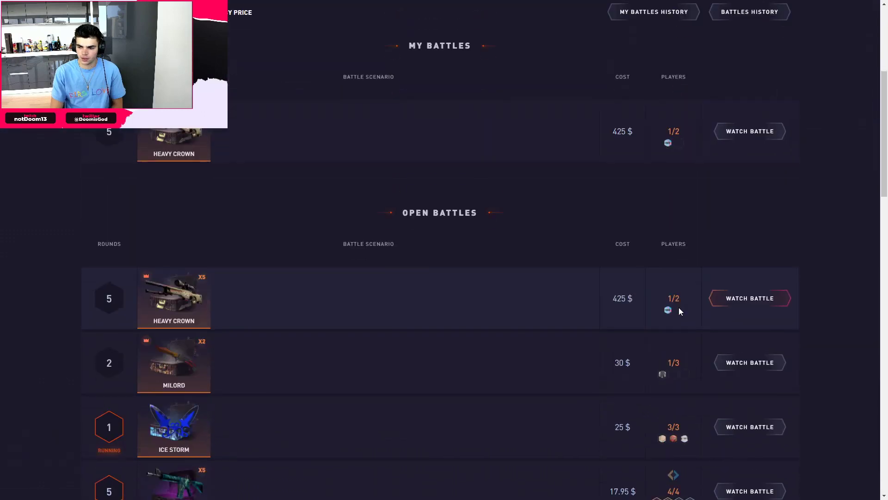
scroll(410, 229, "up", 4)
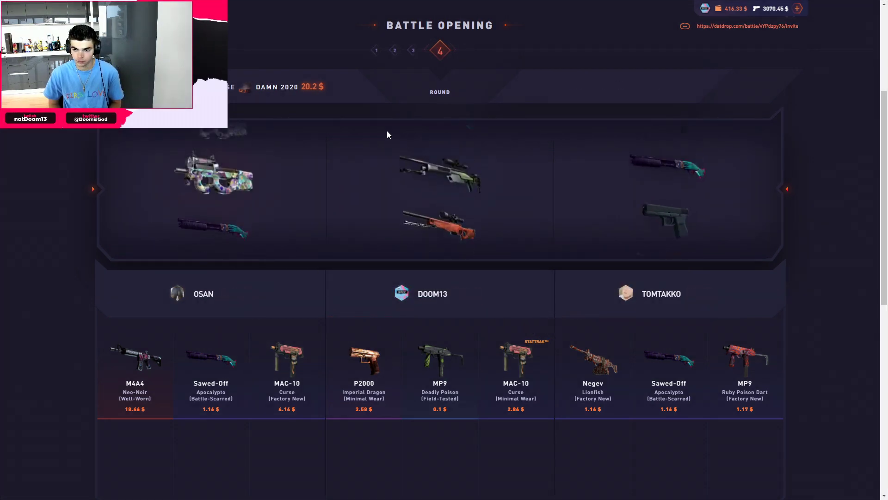
scroll(578, 83, "up", 3)
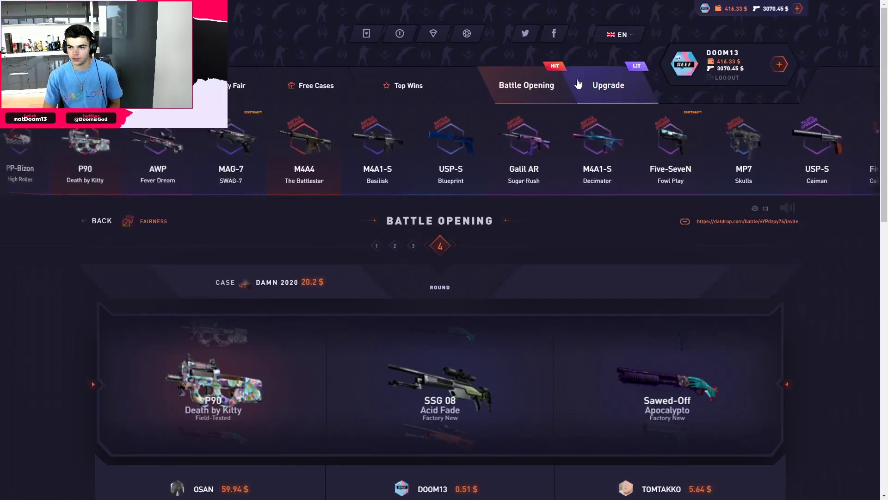
Step: Follow the three-player DAMN 2020 battle through round four, then return to the battles list
left_click(578, 83)
scroll(617, 118, "down", 3)
scroll(728, 302, "down", 1)
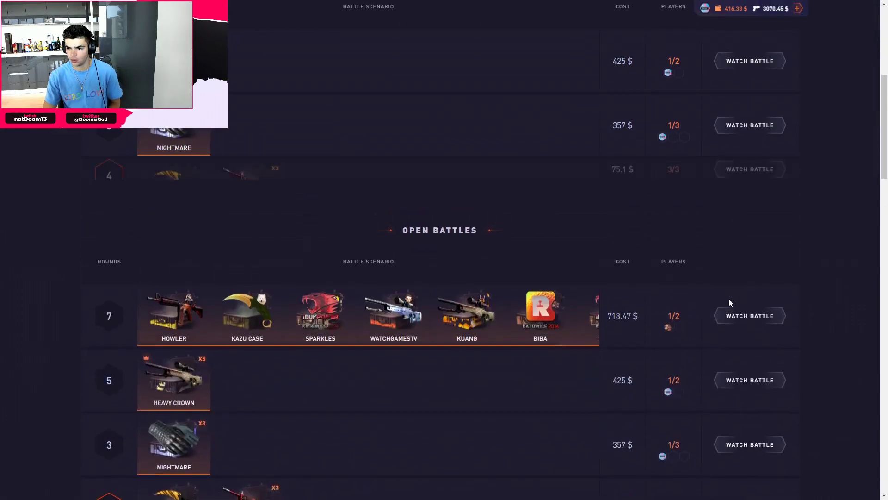
scroll(743, 323, "down", 2)
Step: Cancel the waiting 425 $ Heavy Crown battle and join Drop Dat Money's 718.47 $ battle
left_click(742, 267)
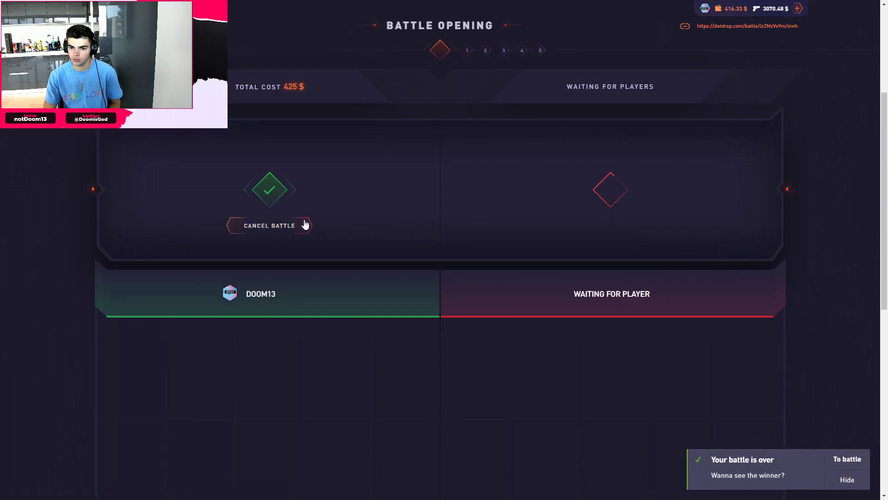
left_click(305, 225)
key("Return")
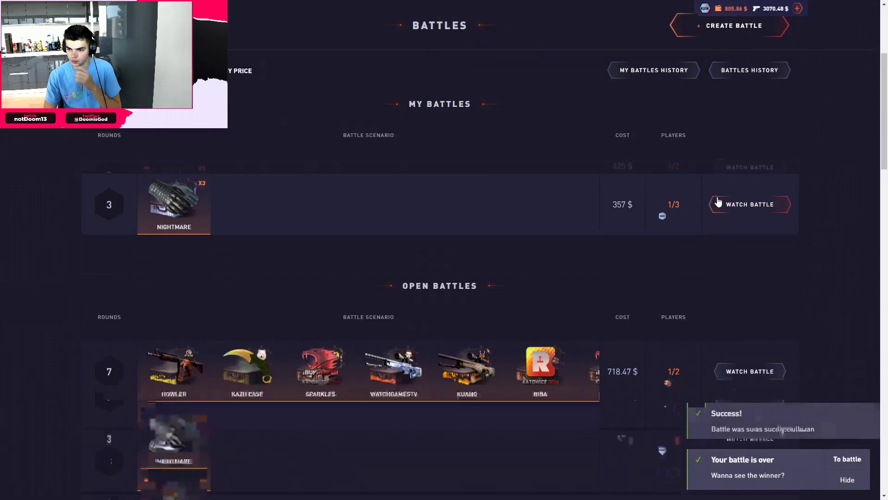
left_click(750, 367)
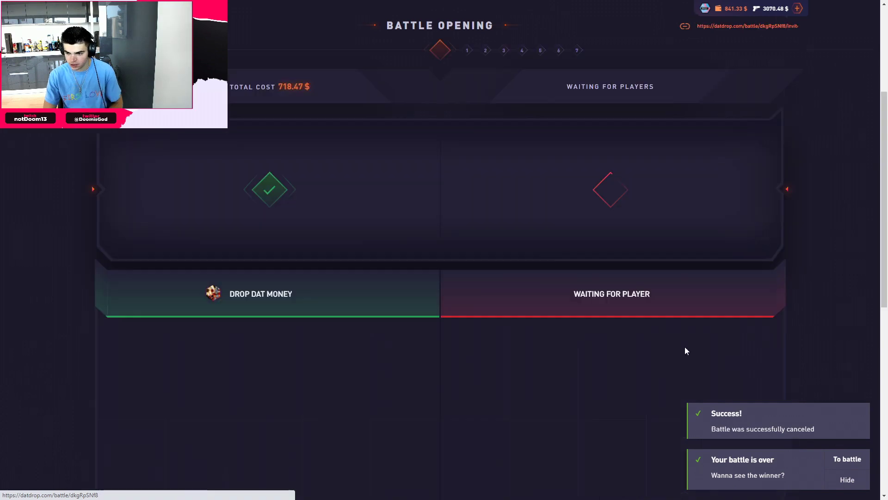
left_click(610, 225)
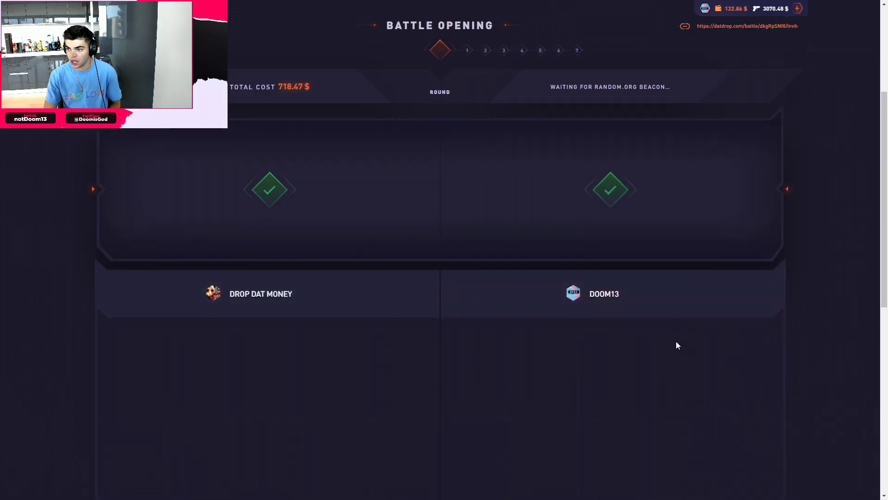
scroll(676, 341, "up", 2)
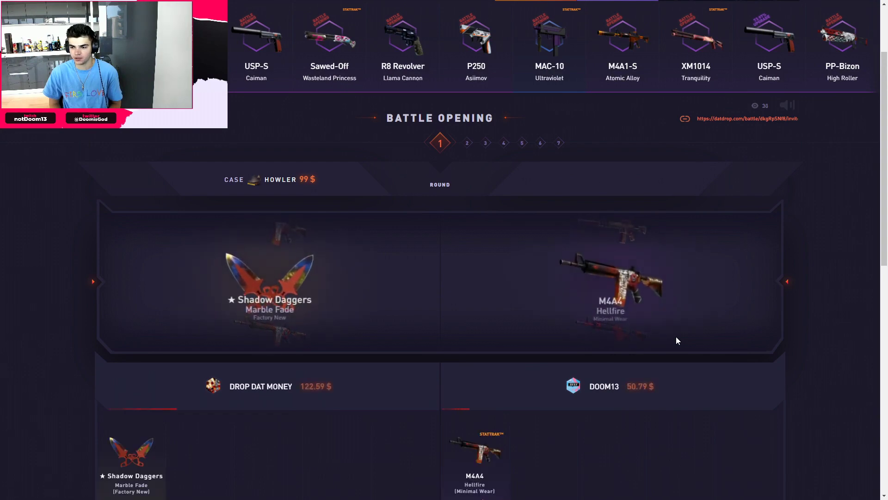
scroll(639, 237, "up", 2)
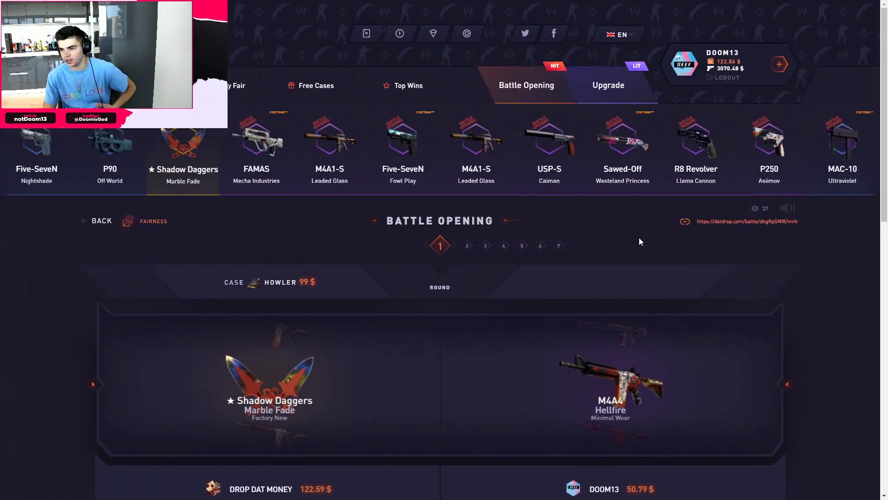
scroll(691, 167, "down", 2)
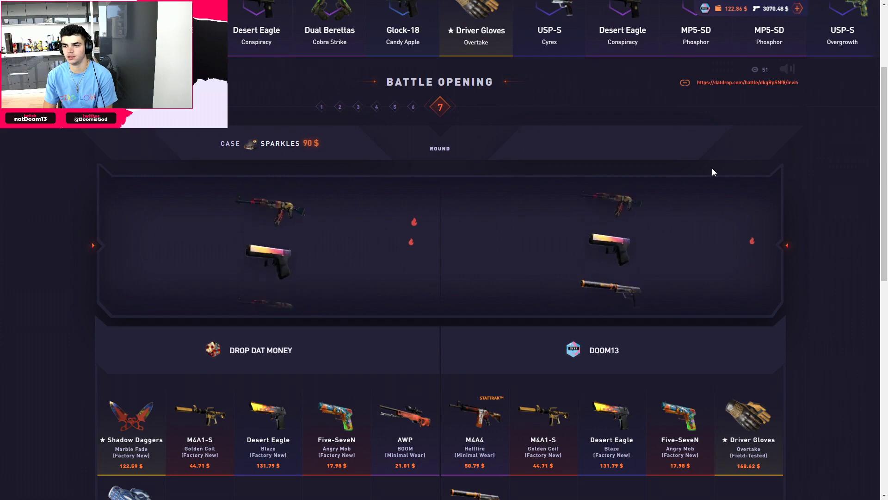
scroll(641, 206, "down", 4)
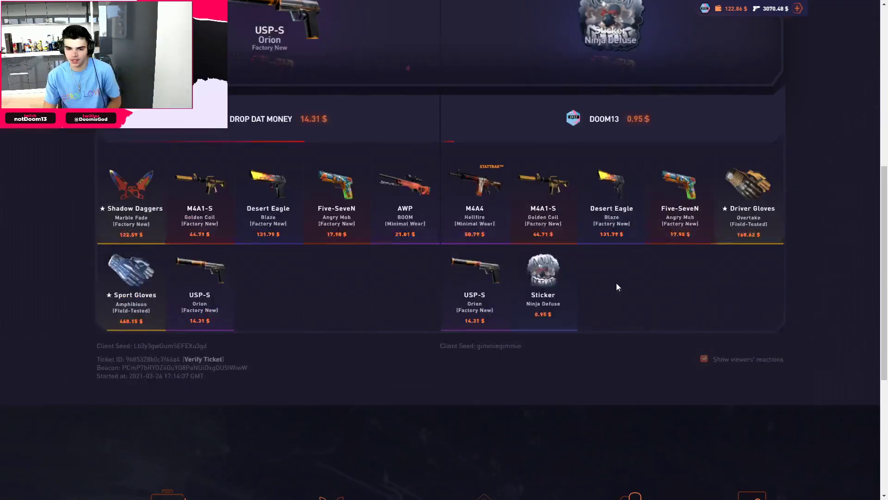
scroll(616, 283, "up", 3)
scroll(623, 248, "up", 5)
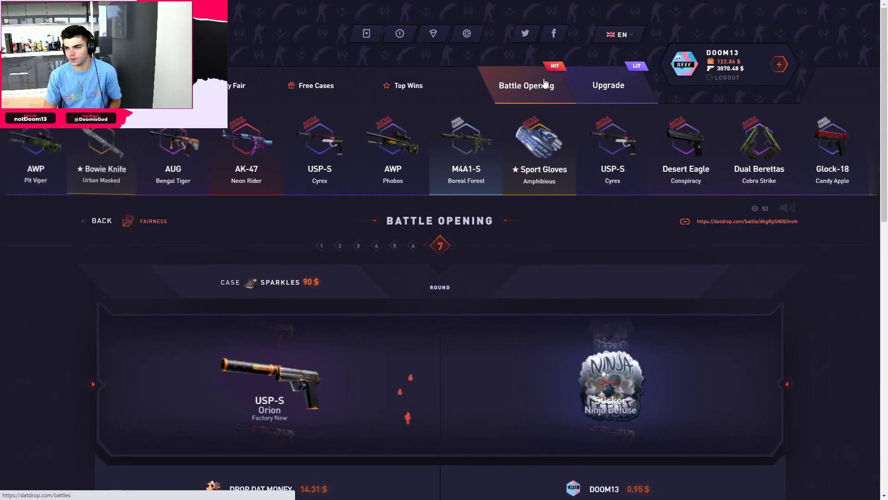
Step: Create a four-round 478.87 $ battle with three Biba cases and one WatchGamesTV case, and watch it
left_click(489, 84)
scroll(619, 185, "down", 2)
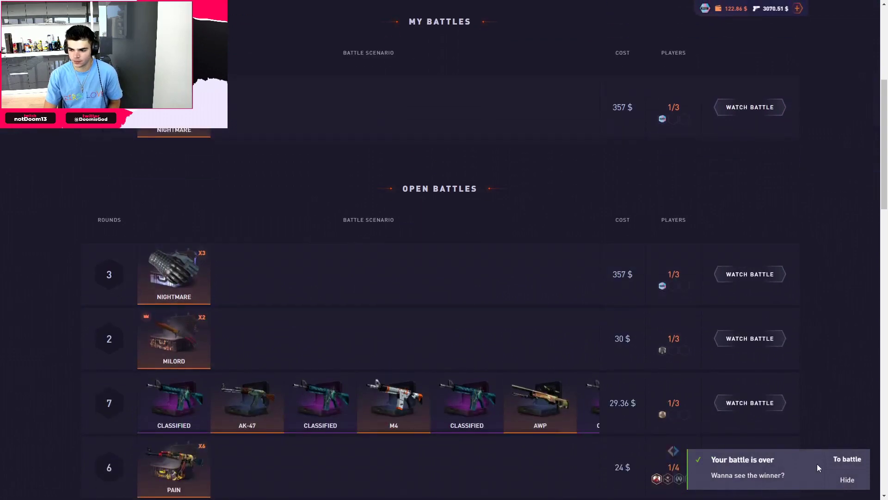
left_click(848, 480)
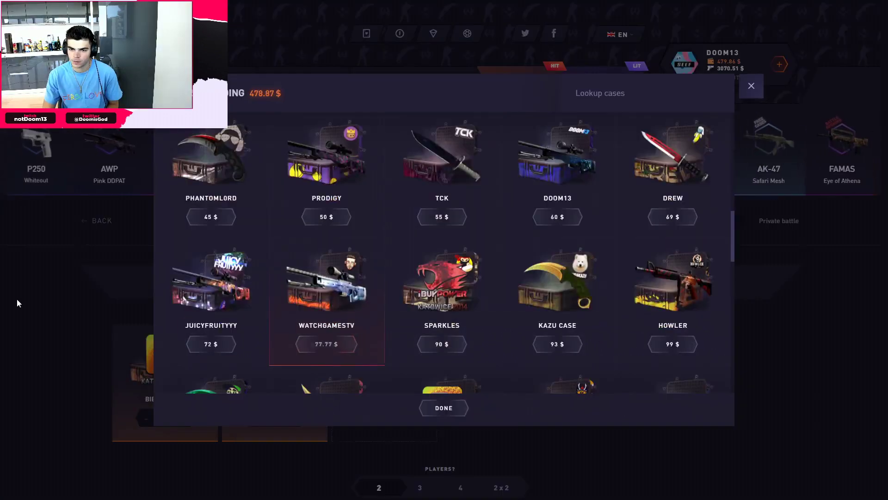
left_click(16, 301)
scroll(422, 312, "down", 3)
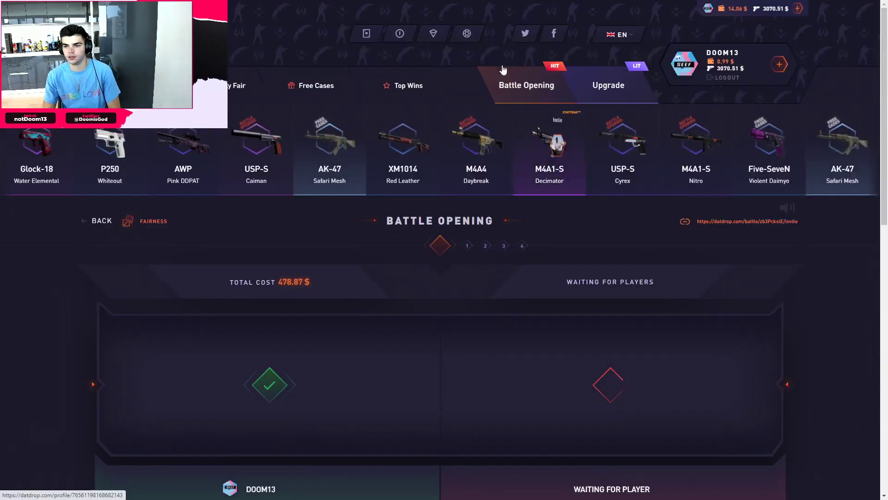
left_click(513, 83)
scroll(663, 132, "down", 3)
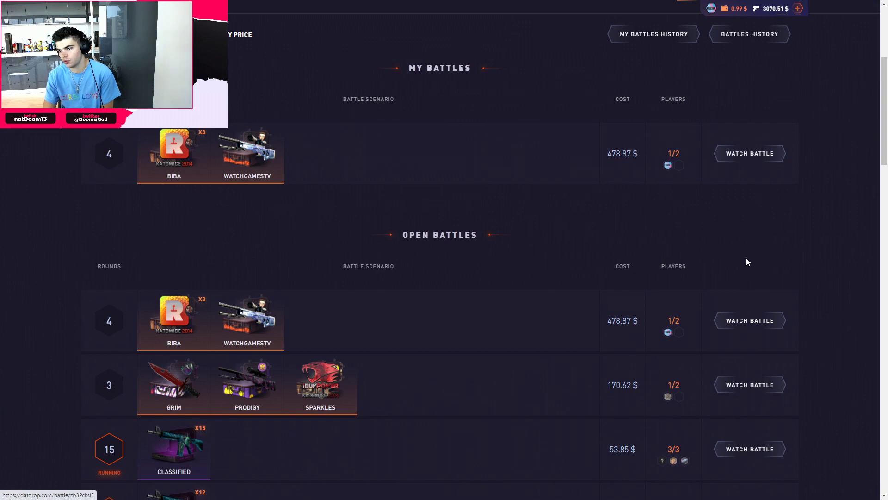
left_click(743, 320)
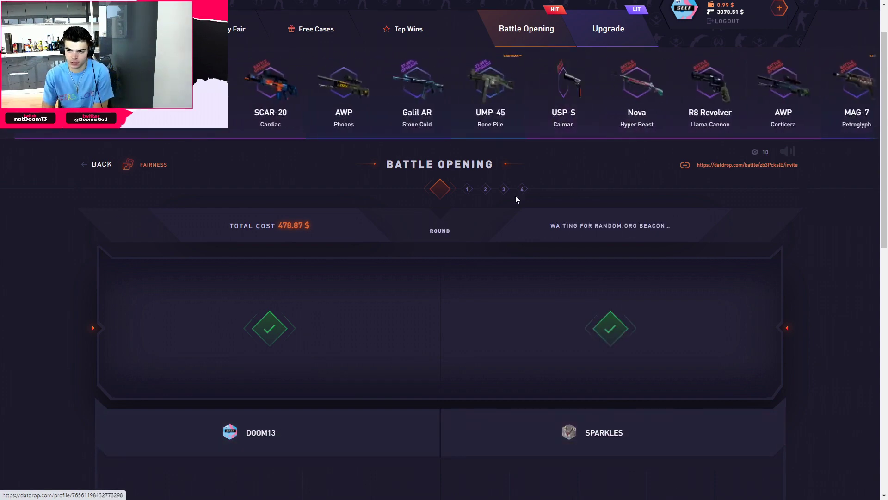
scroll(493, 222, "down", 1)
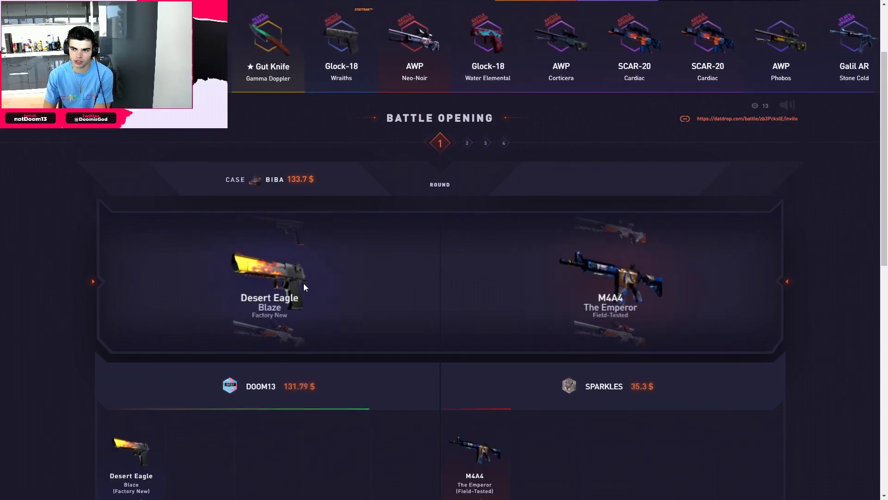
scroll(518, 292, "down", 1)
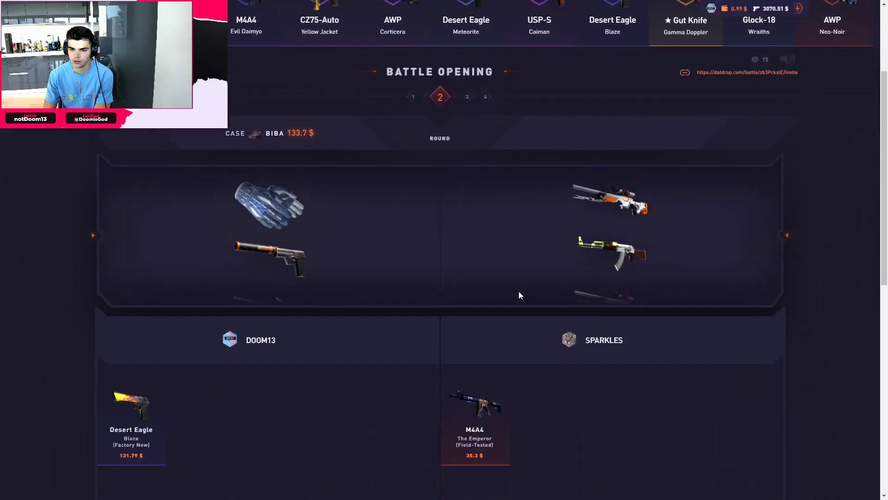
scroll(487, 288, "up", 2)
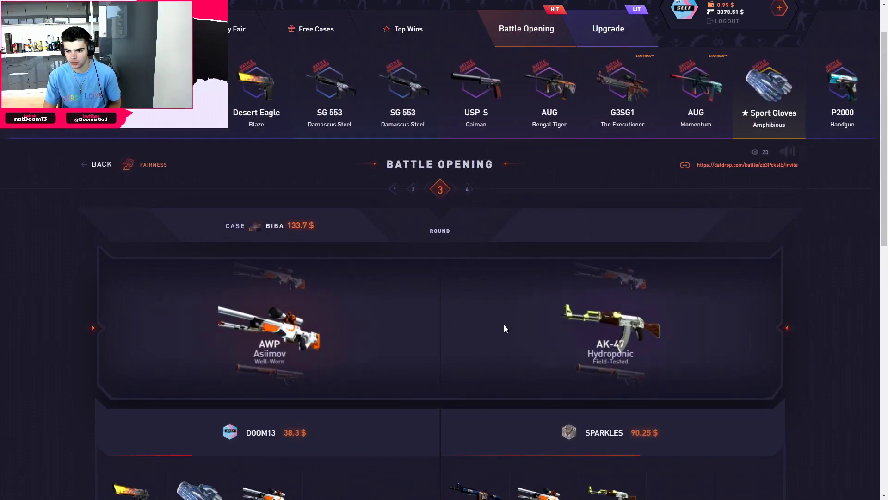
scroll(477, 311, "down", 1)
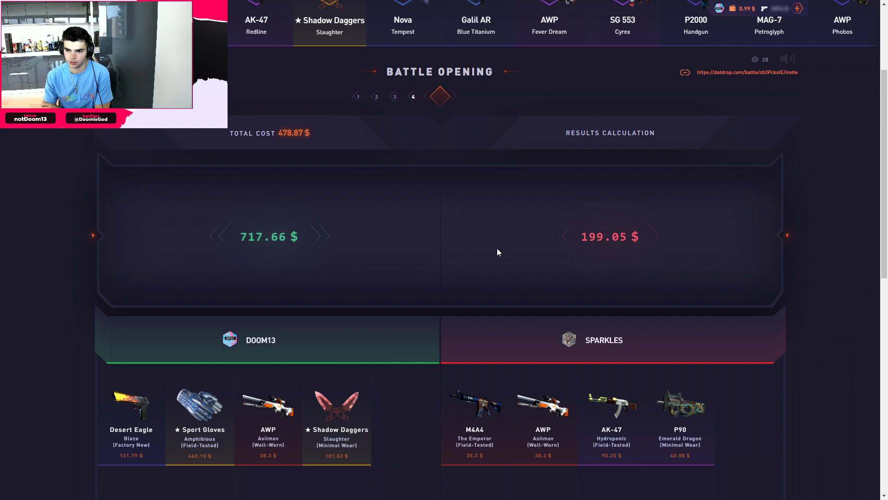
scroll(501, 247, "up", 2)
scroll(501, 250, "up", 1)
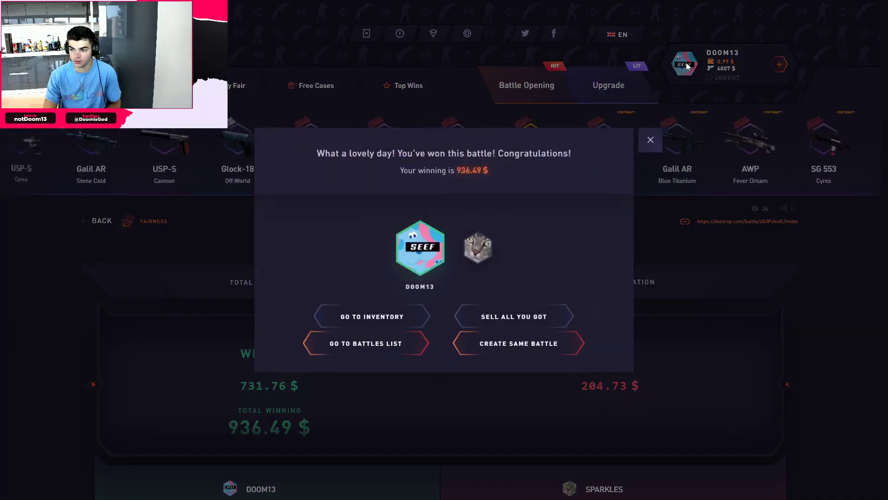
Step: Sell the Sport Gloves and an AWP Asiimov from the profile inventory
left_click(686, 65)
scroll(488, 201, "down", 5)
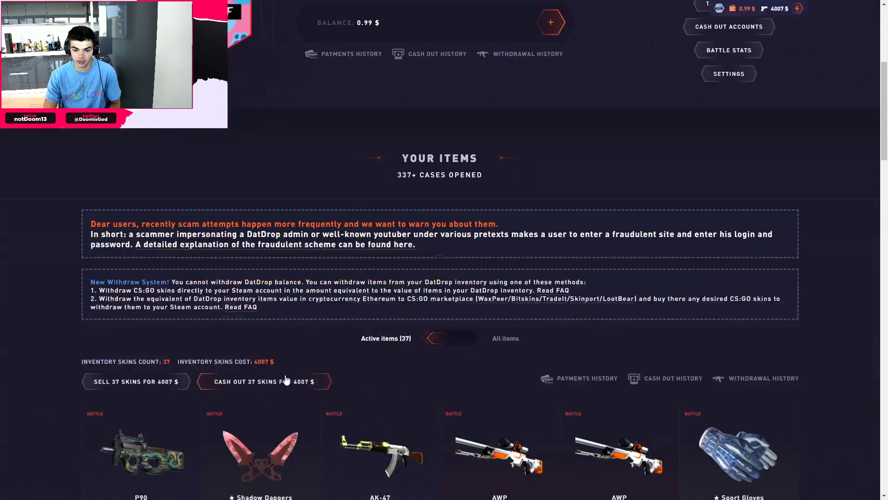
scroll(384, 339, "down", 4)
scroll(395, 335, "down", 2)
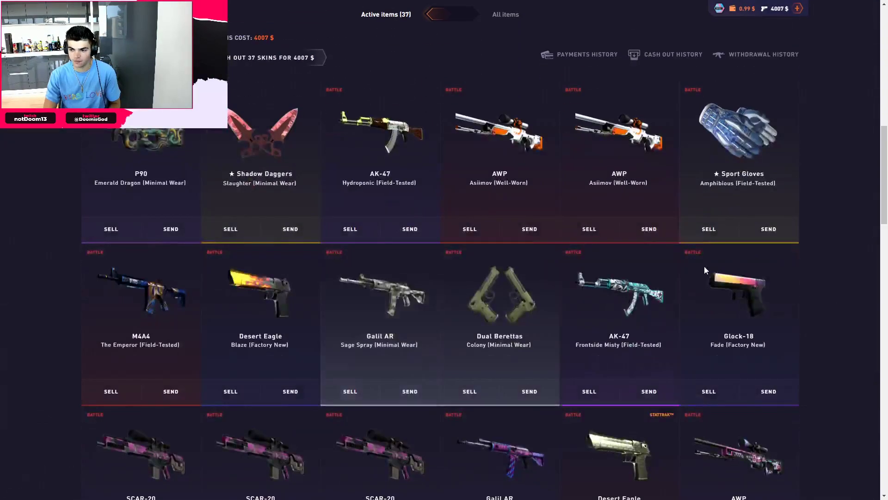
left_click(708, 229)
left_click(596, 238)
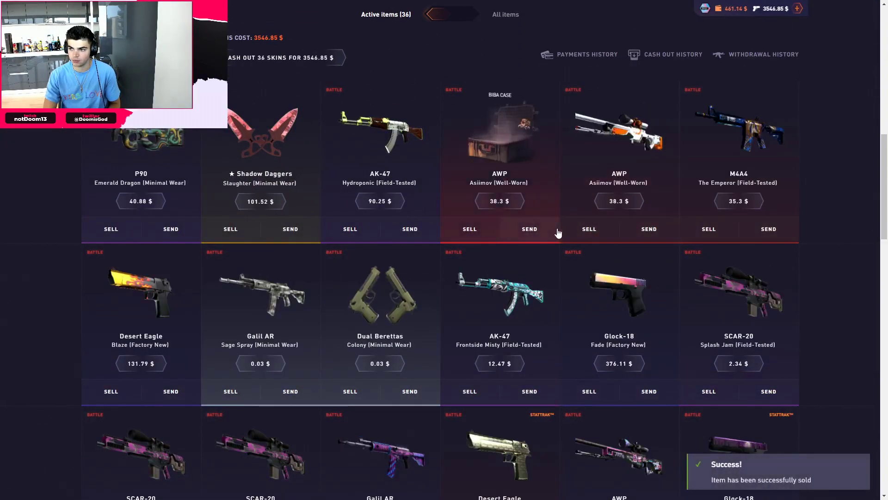
scroll(245, 191, "up", 2)
Step: Cash out the remaining 35 skins and open the balance top-up promo code form
left_click(245, 195)
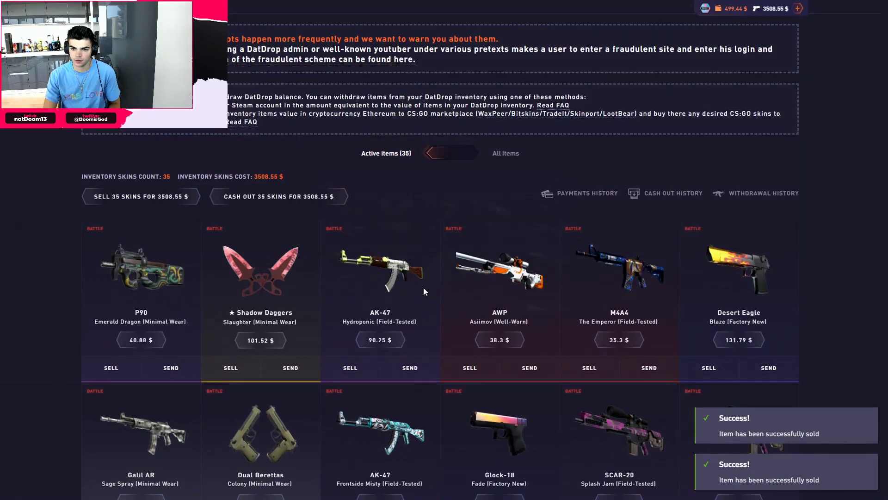
left_click(444, 406)
scroll(380, 276, "up", 5)
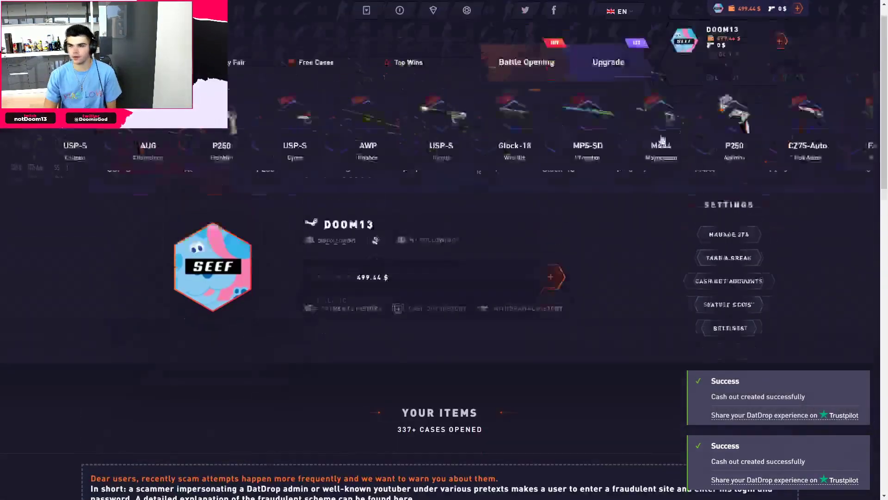
left_click(555, 298)
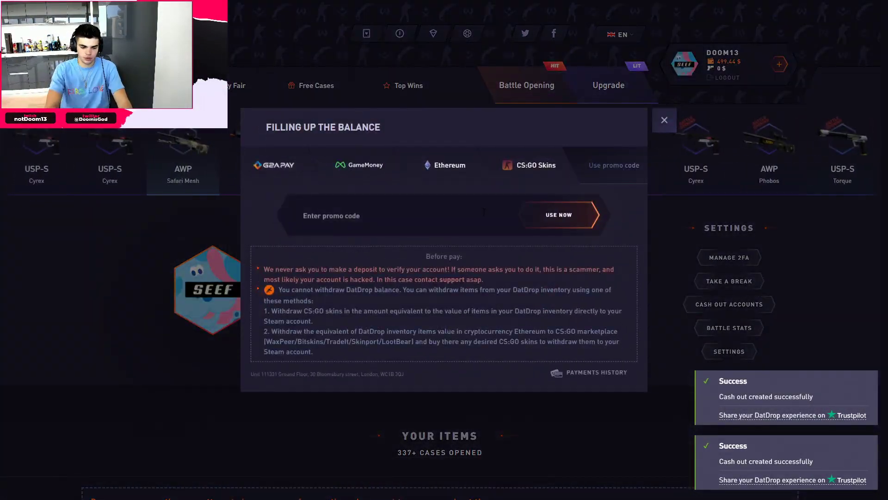
type("oom13")
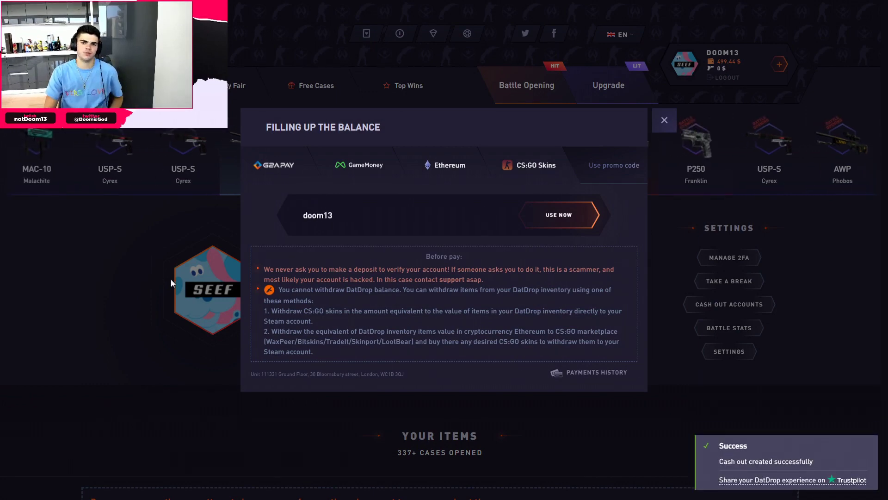
Step: Close the promo code top-up dialog and return to the Battle Opening list
left_click(579, 61)
left_click(547, 82)
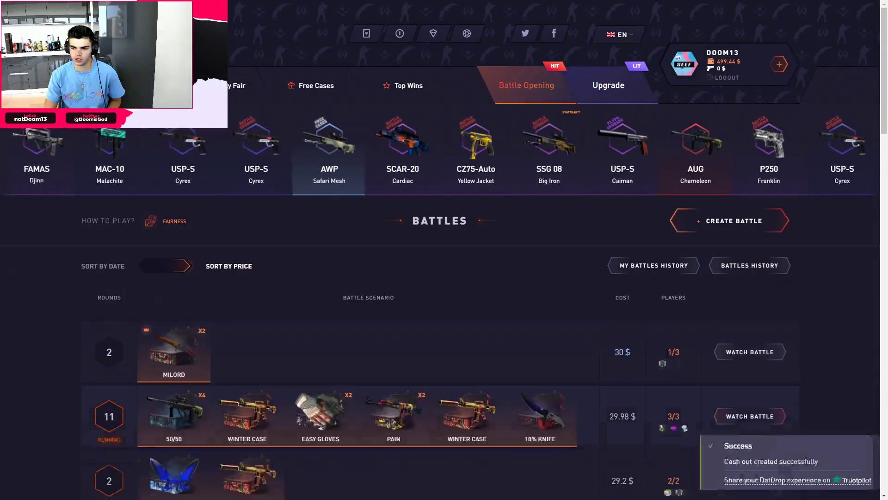